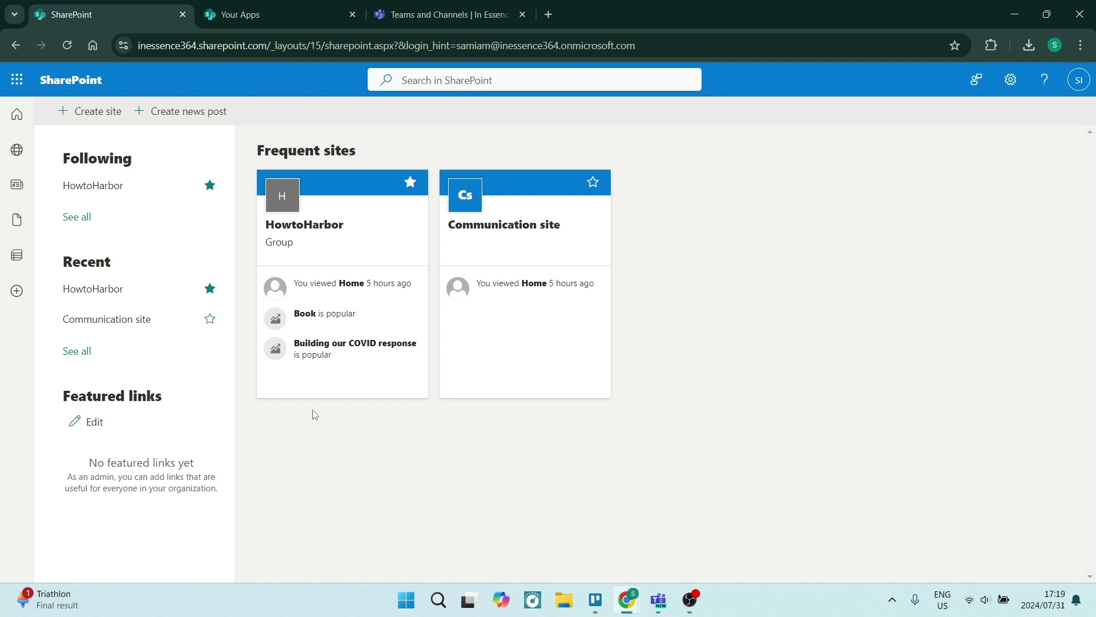
# Step: Open the HowtoHarbor site and start adding a new app to it
pyautogui.click(313, 231)
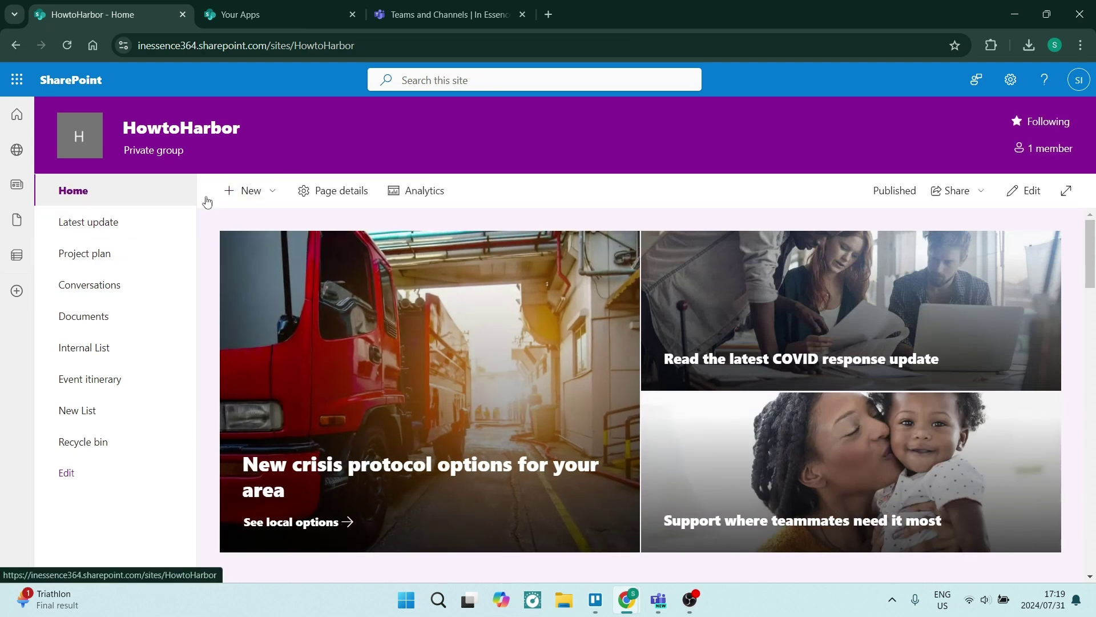
pyautogui.click(232, 194)
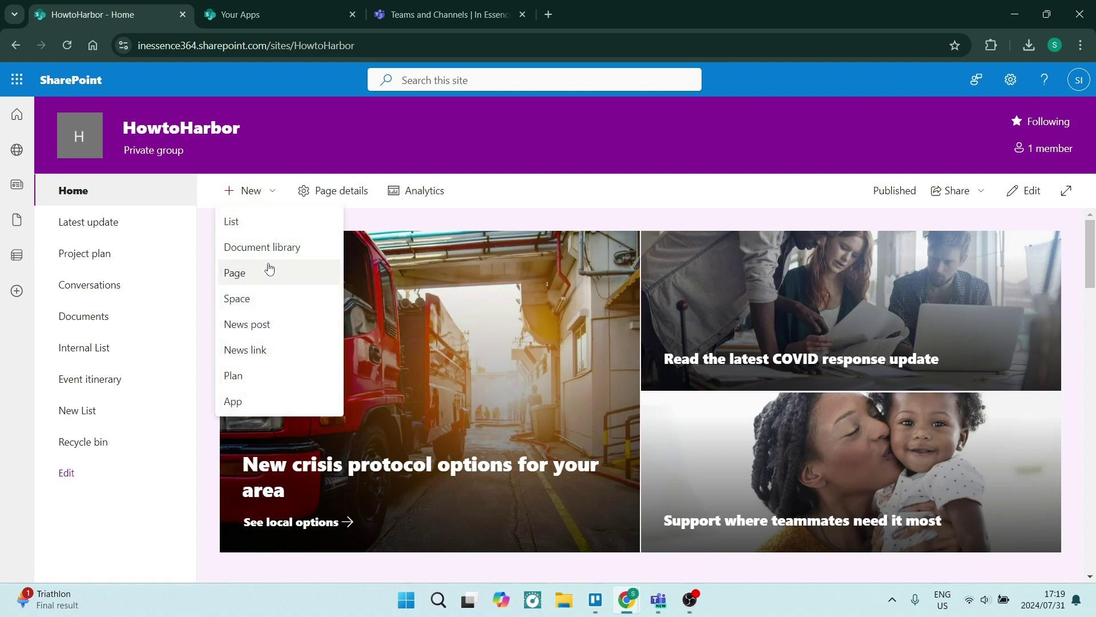
pyautogui.click(248, 405)
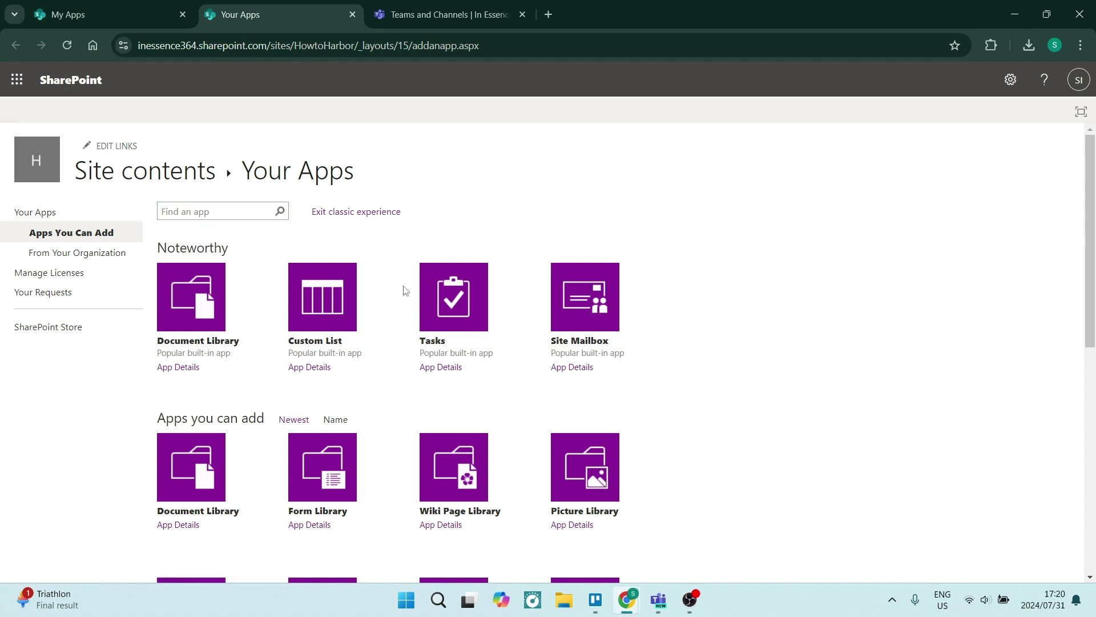
pyautogui.scroll(-3, 401, 294)
pyautogui.scroll(-3, 402, 295)
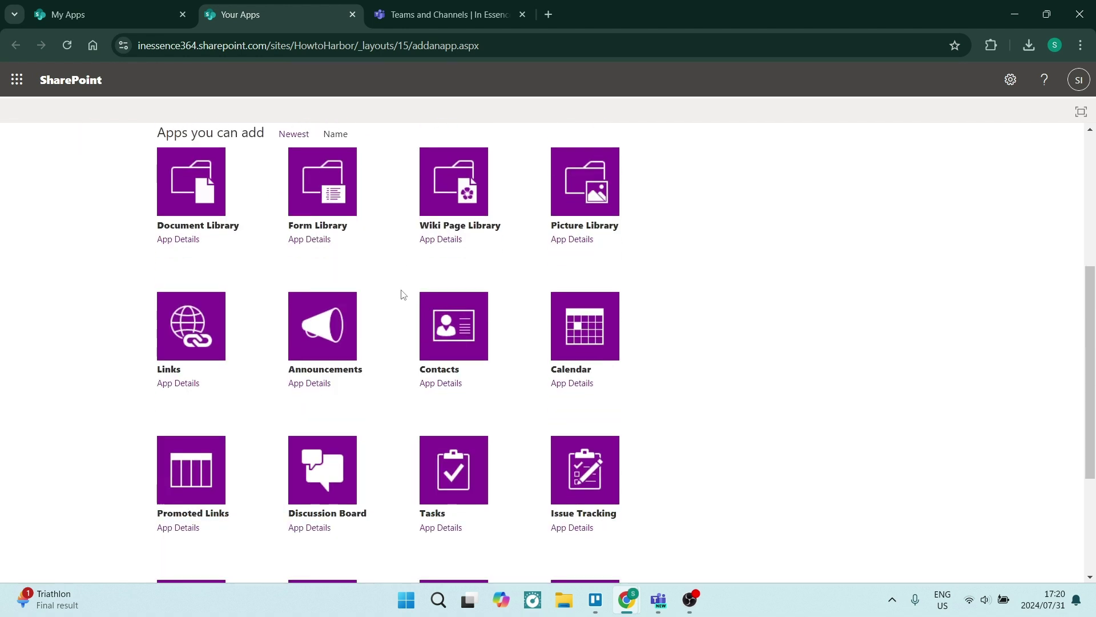
pyautogui.click(585, 337)
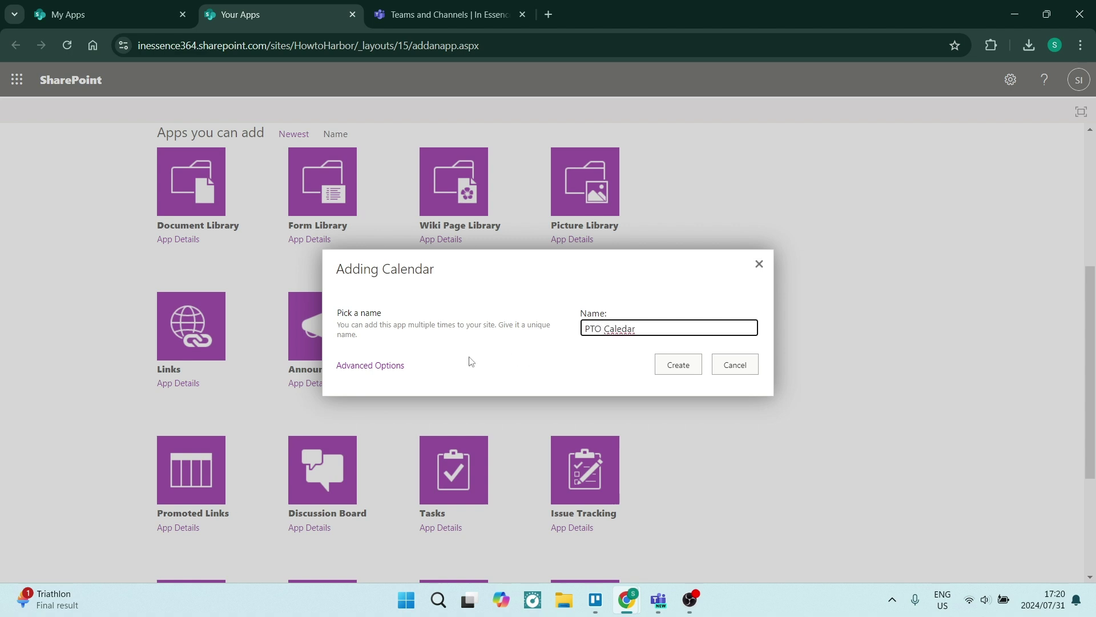
pyautogui.click(398, 372)
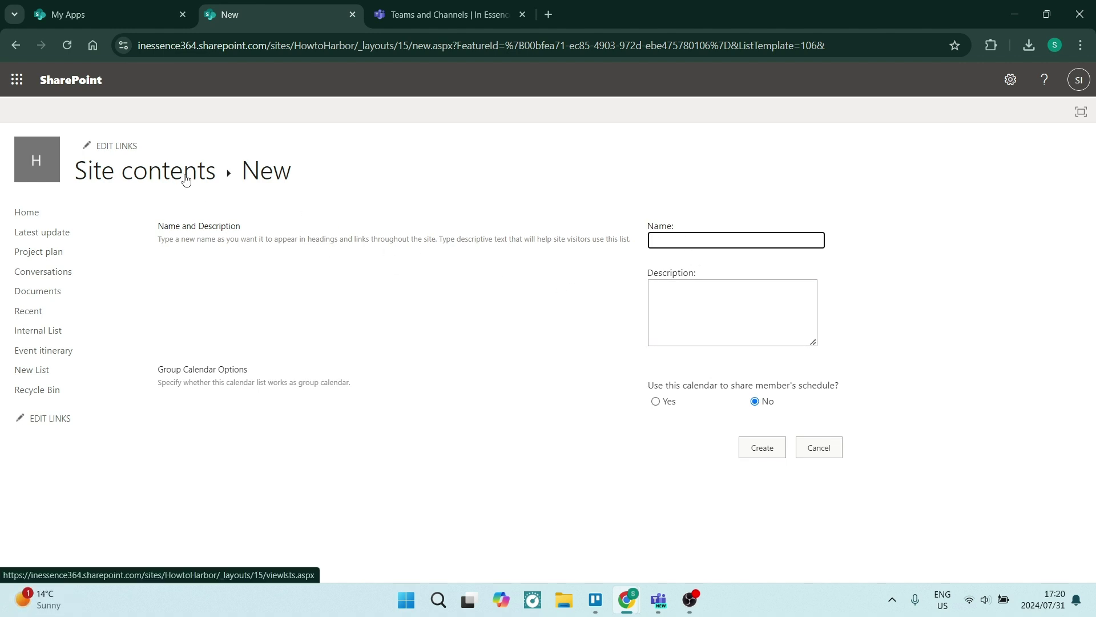
pyautogui.click(800, 443)
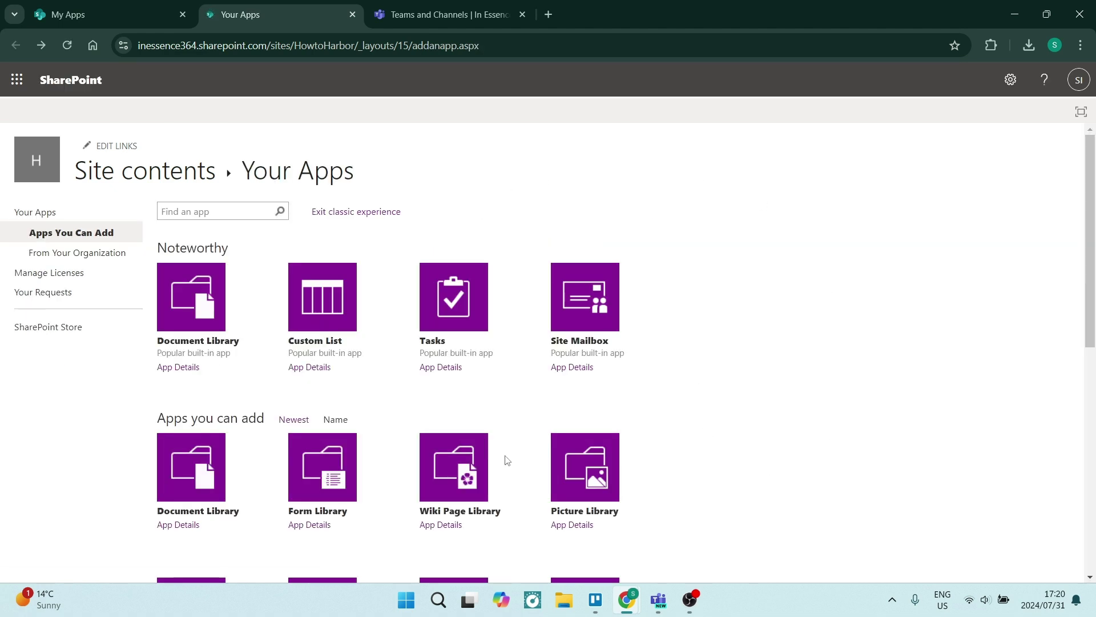
# Step: Add a Calendar app named PTO Calendar to the HowtoHarbor site
pyautogui.scroll(-5, 571, 320)
pyautogui.click(590, 337)
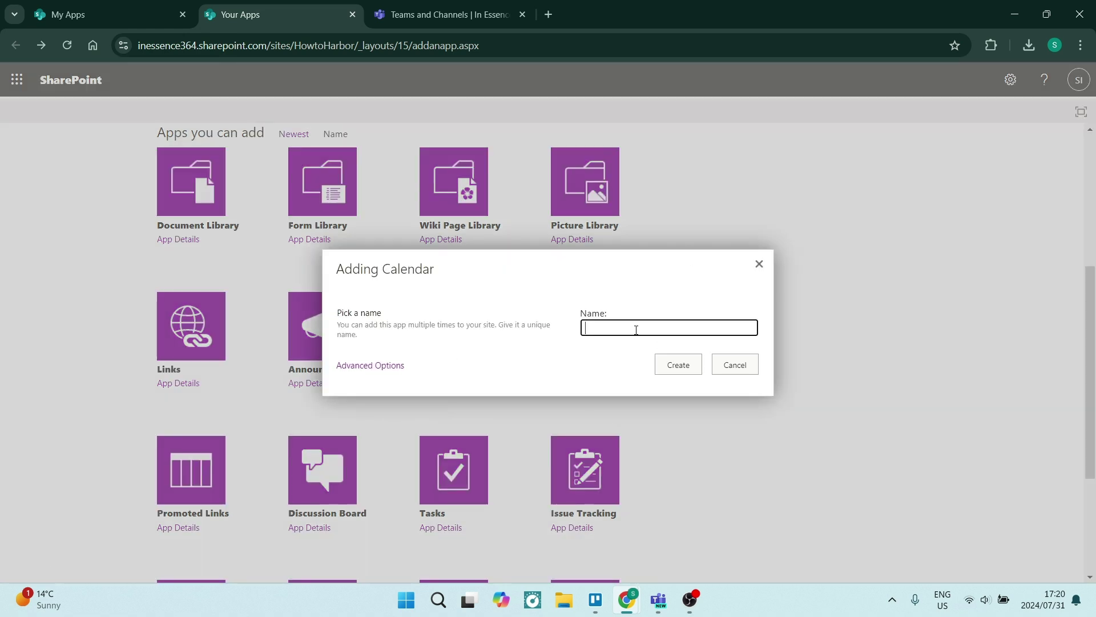
pyautogui.write('PTO Calendar')
pyautogui.click(662, 366)
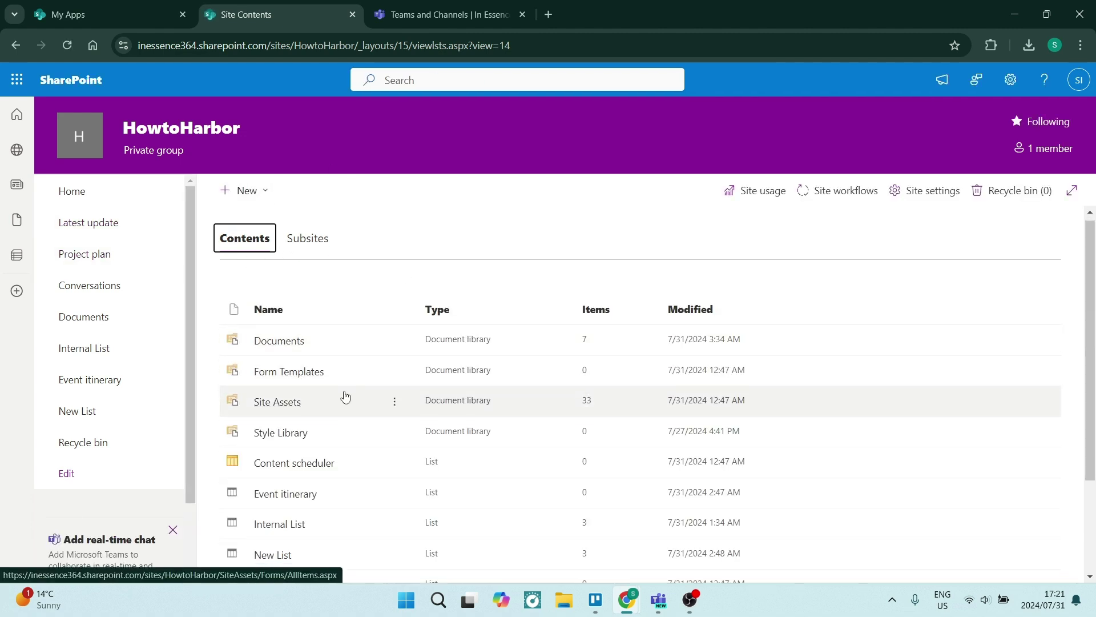
# Step: Find the new PTO Calendar events list in the site contents and open it
pyautogui.scroll(-3, 346, 394)
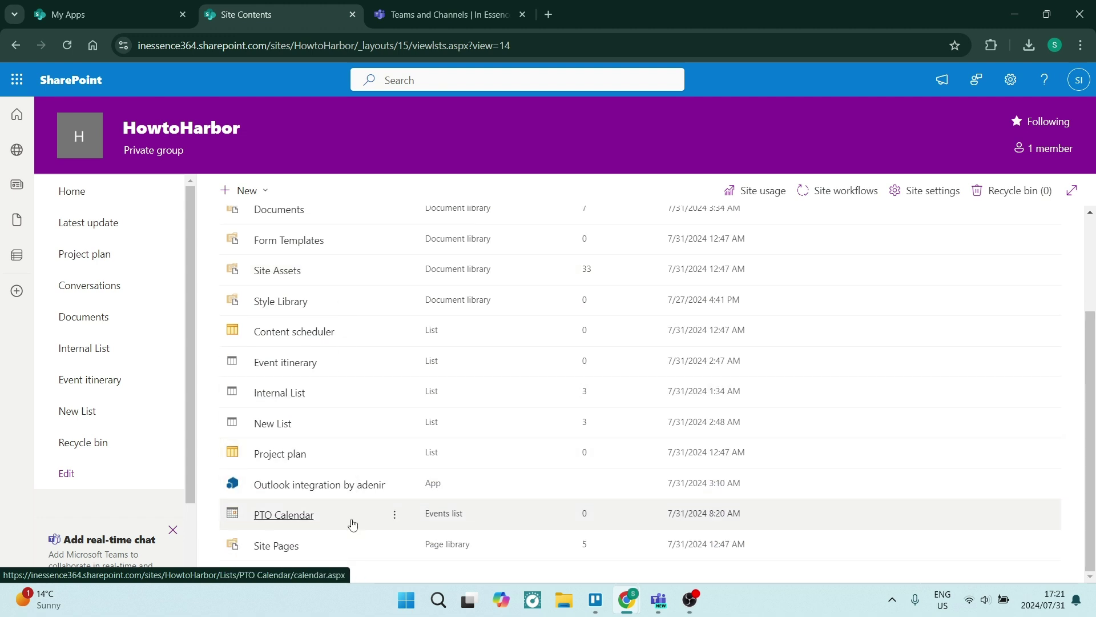
pyautogui.scroll(2, 343, 468)
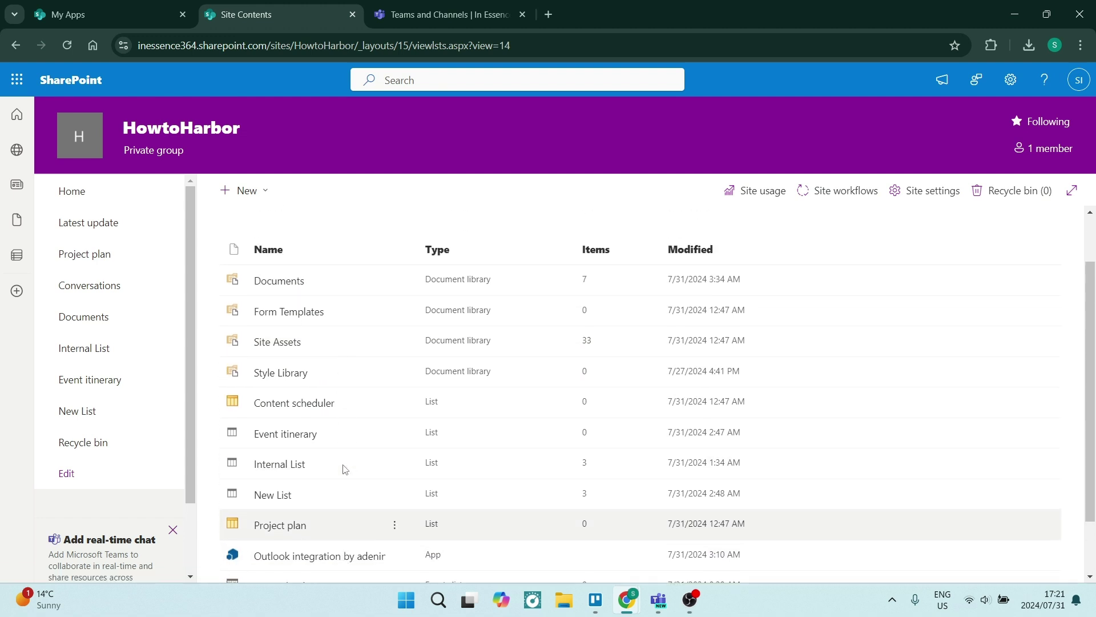
pyautogui.scroll(-2, 361, 425)
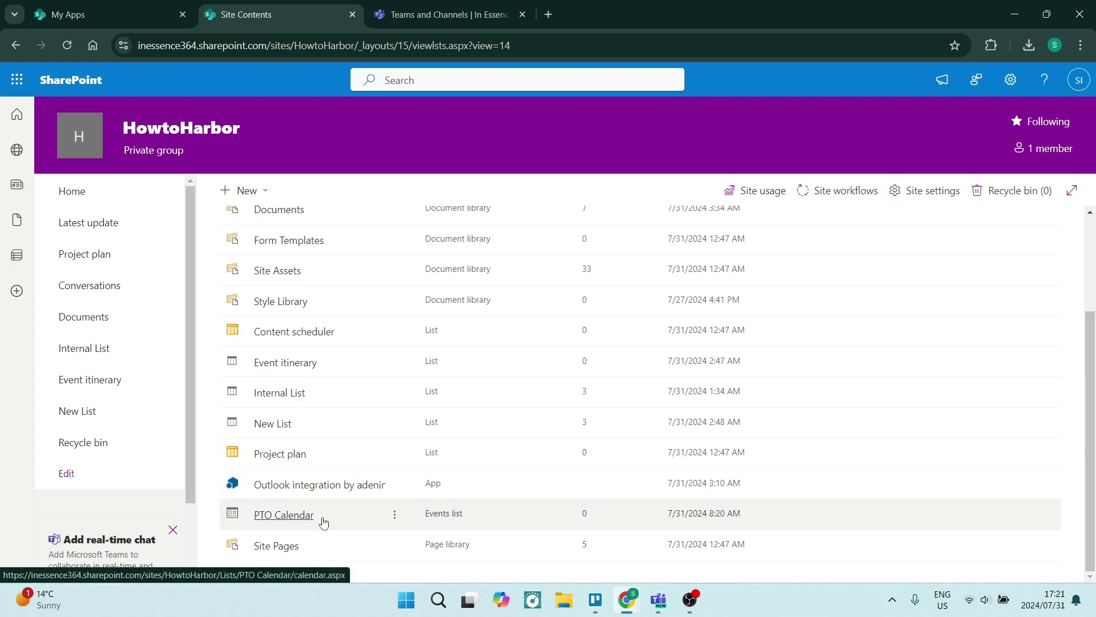
pyautogui.click(292, 518)
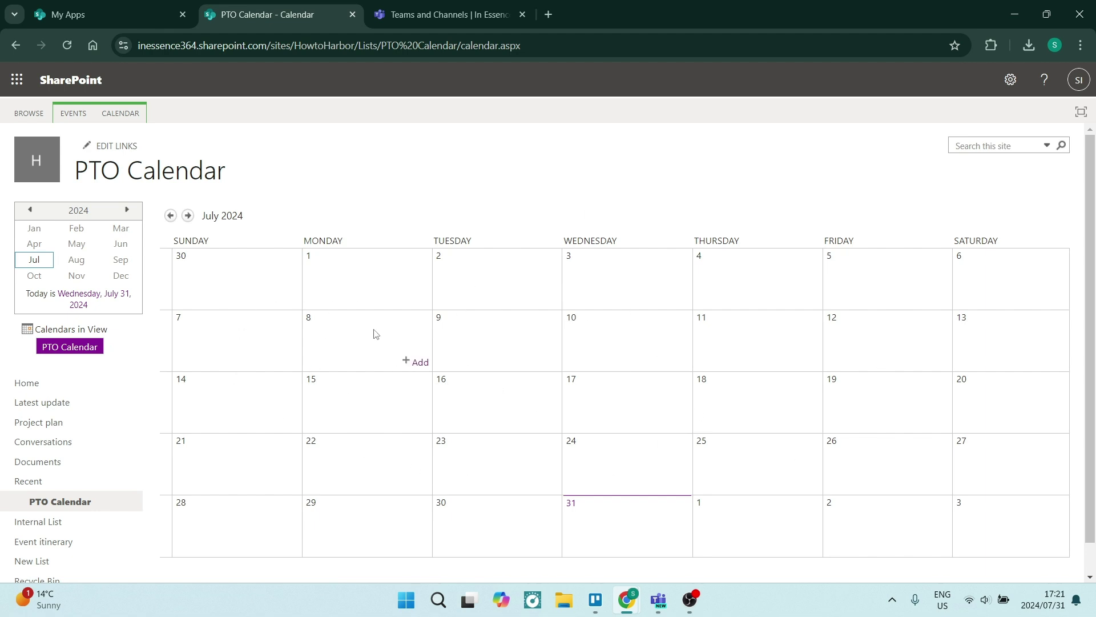
# Step: Copy the full web address of the PTO Calendar page
pyautogui.scroll(-1, 375, 333)
pyautogui.scroll(1, 374, 331)
pyautogui.click(269, 53)
pyautogui.hotkey('ctrl', 'c')
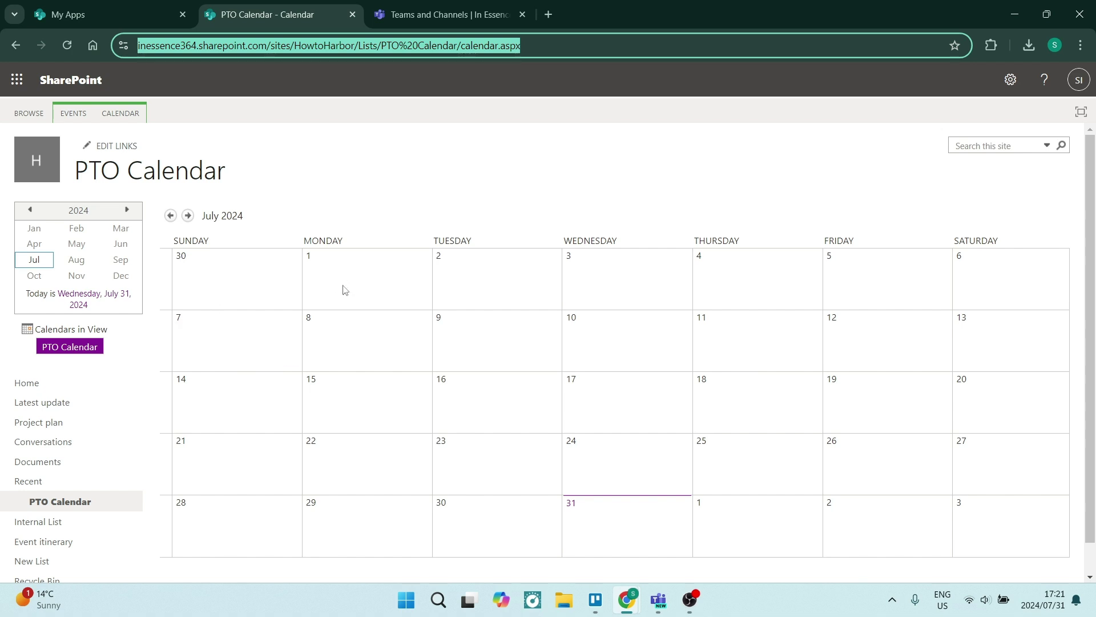
# Step: Switch to Microsoft Teams and dismiss the desktop notifications banner above the In Essence team's General channel
pyautogui.click(434, 15)
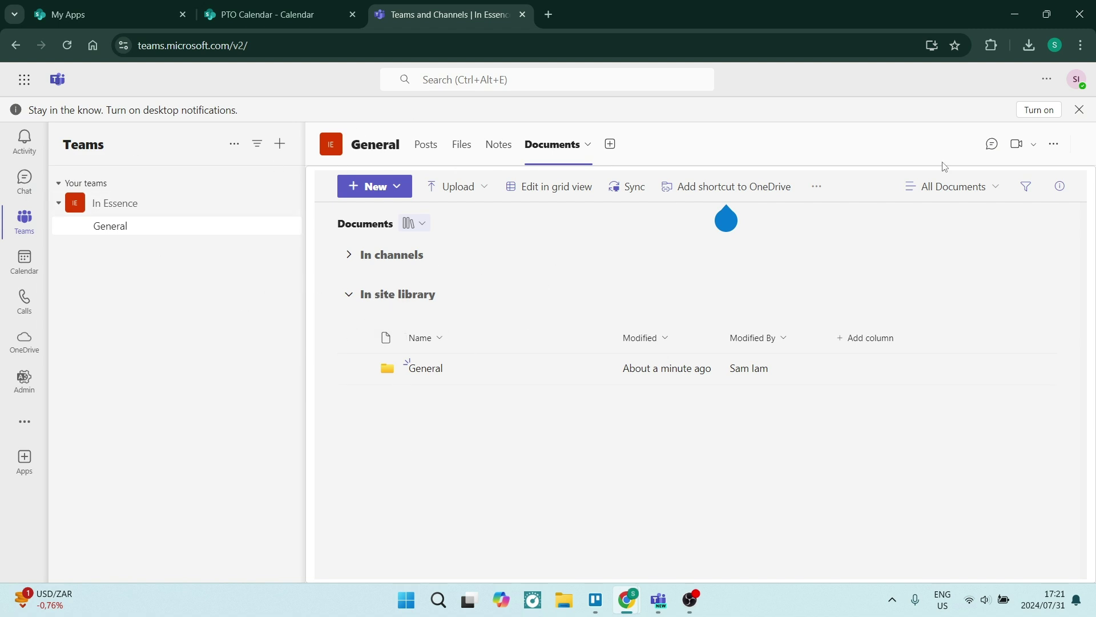
pyautogui.click(1079, 109)
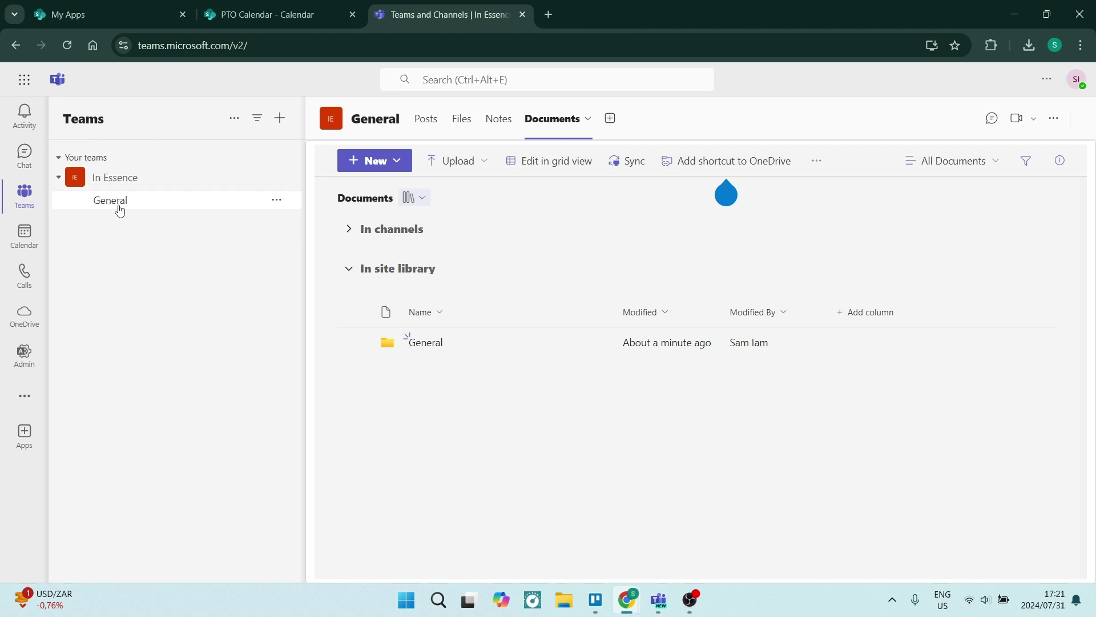
pyautogui.click(140, 178)
pyautogui.click(100, 178)
pyautogui.click(110, 16)
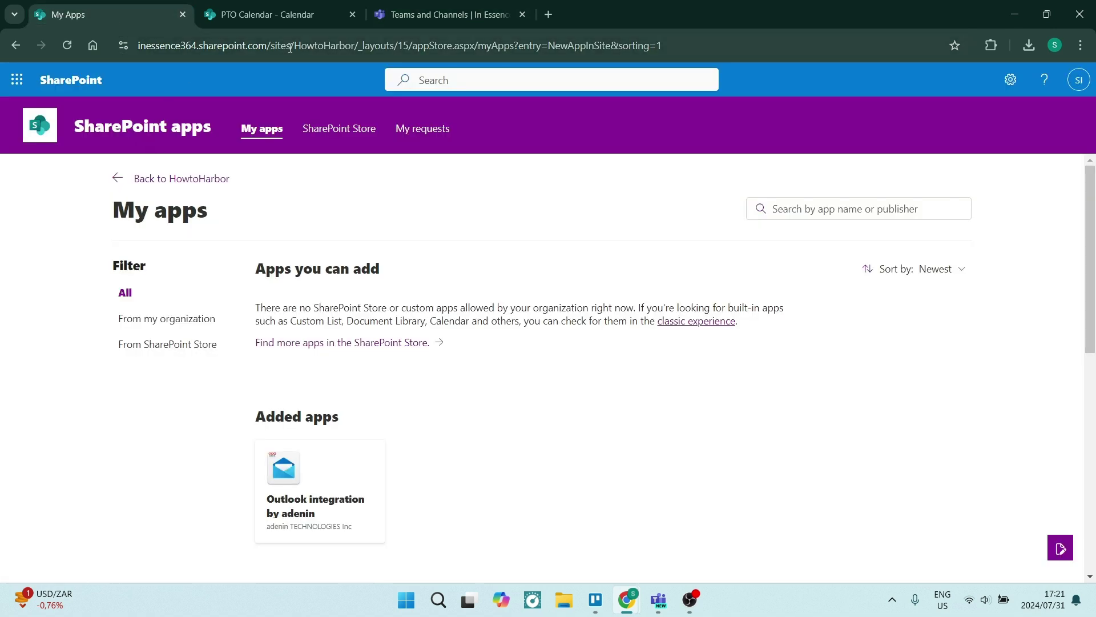
pyautogui.click(425, 16)
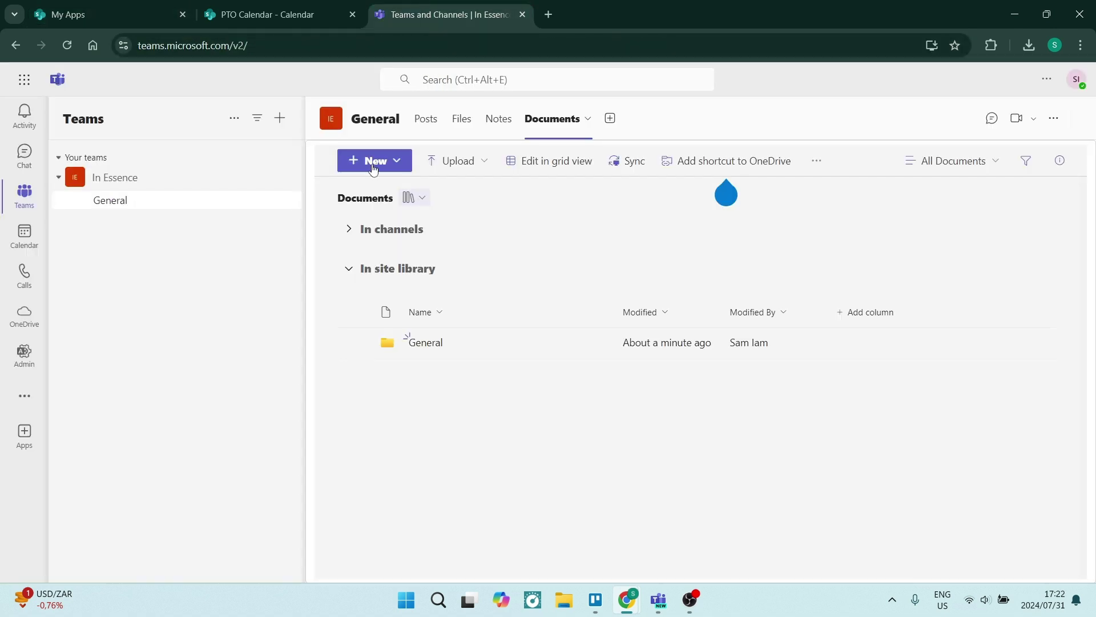
# Step: Begin a new Website tab in the General channel and name it PTO Calendar
pyautogui.click(615, 124)
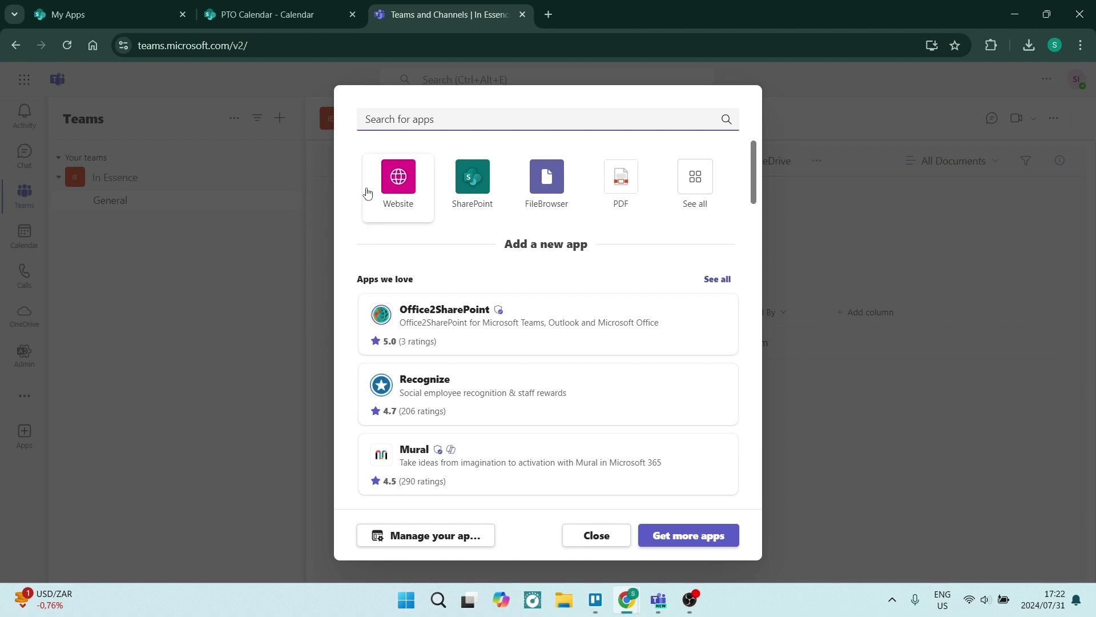
pyautogui.click(398, 178)
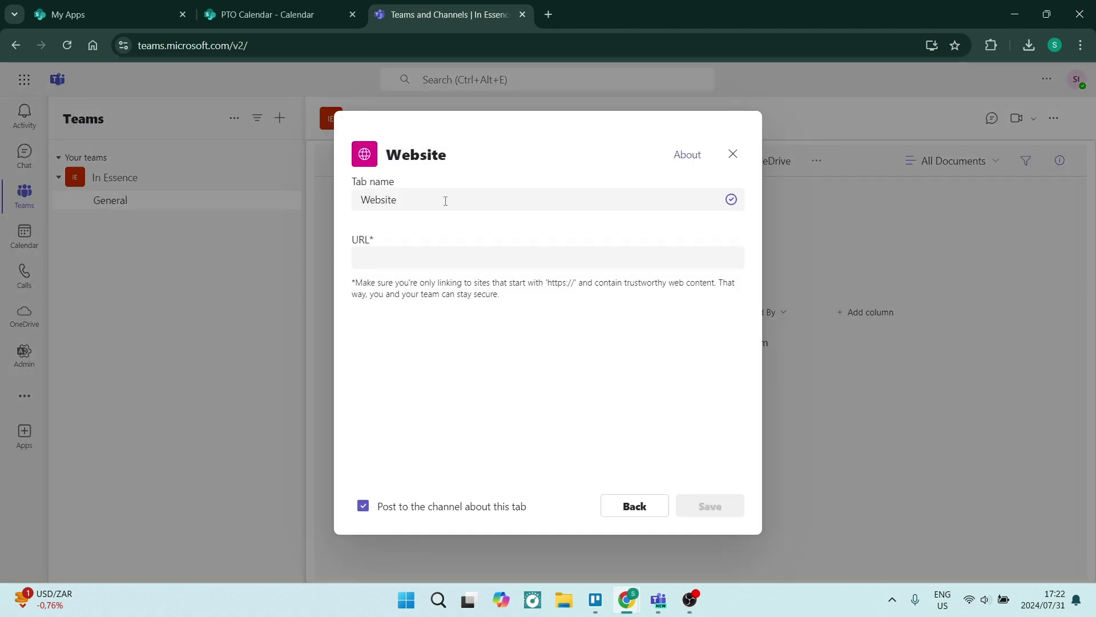
pyautogui.doubleClick(410, 196)
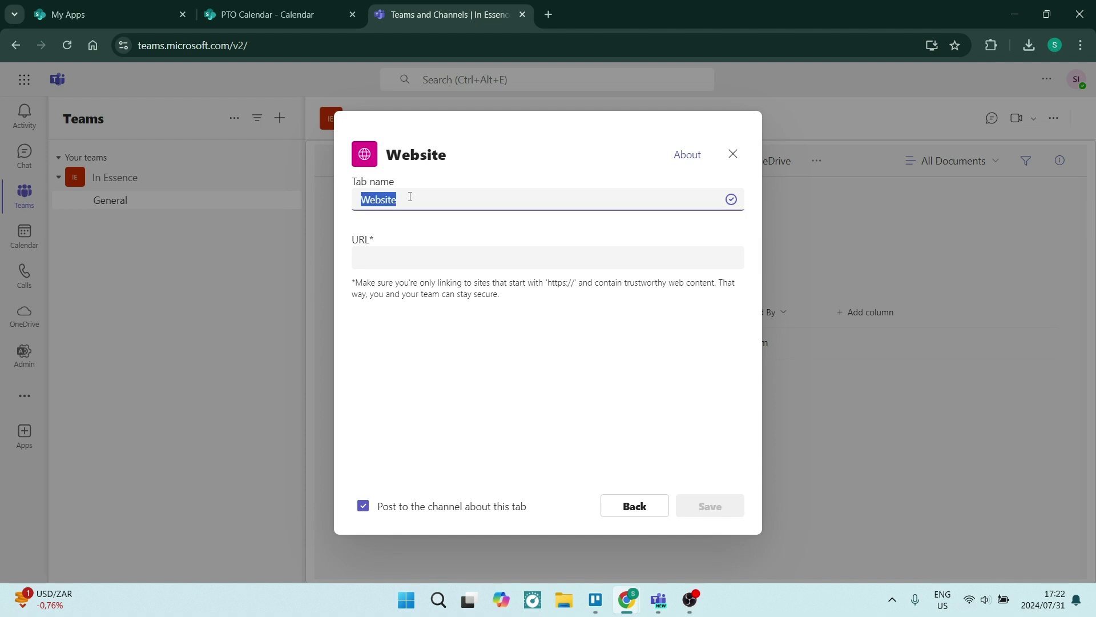
pyautogui.write('PTO Calendar')
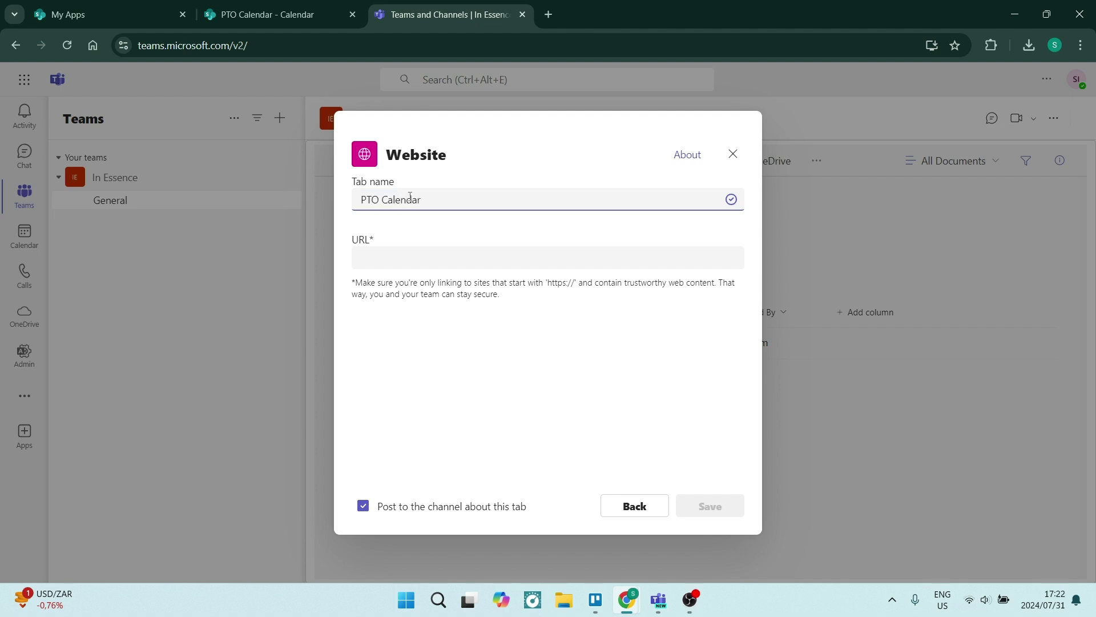
# Step: Paste the copied SharePoint calendar address as the website tab's URL and save the tab
pyautogui.click(436, 259)
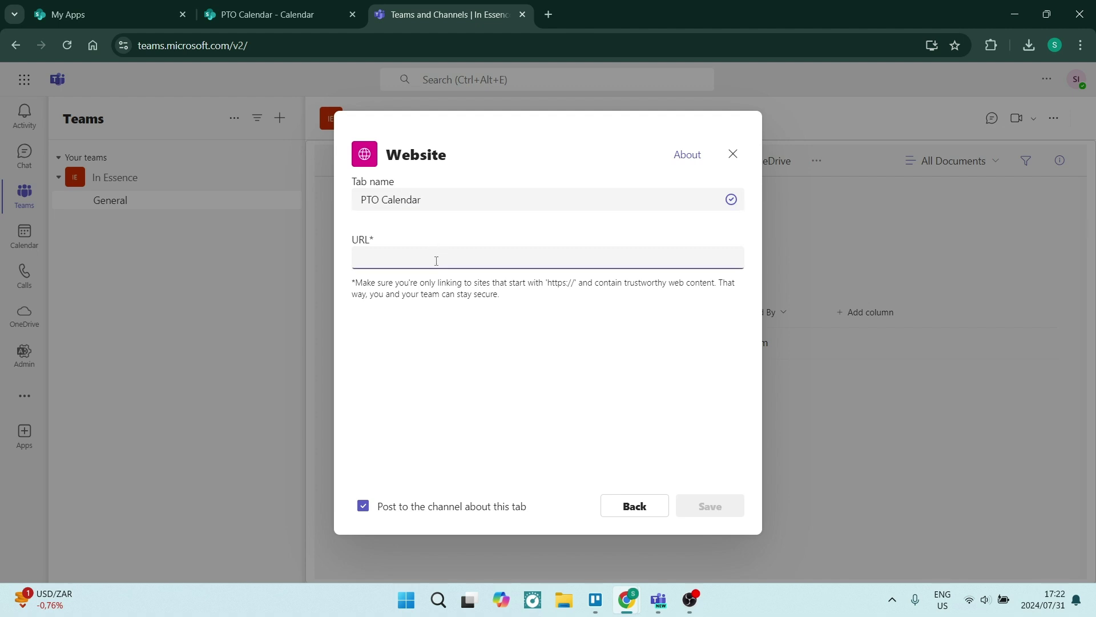
pyautogui.hotkey('ctrl', 'v')
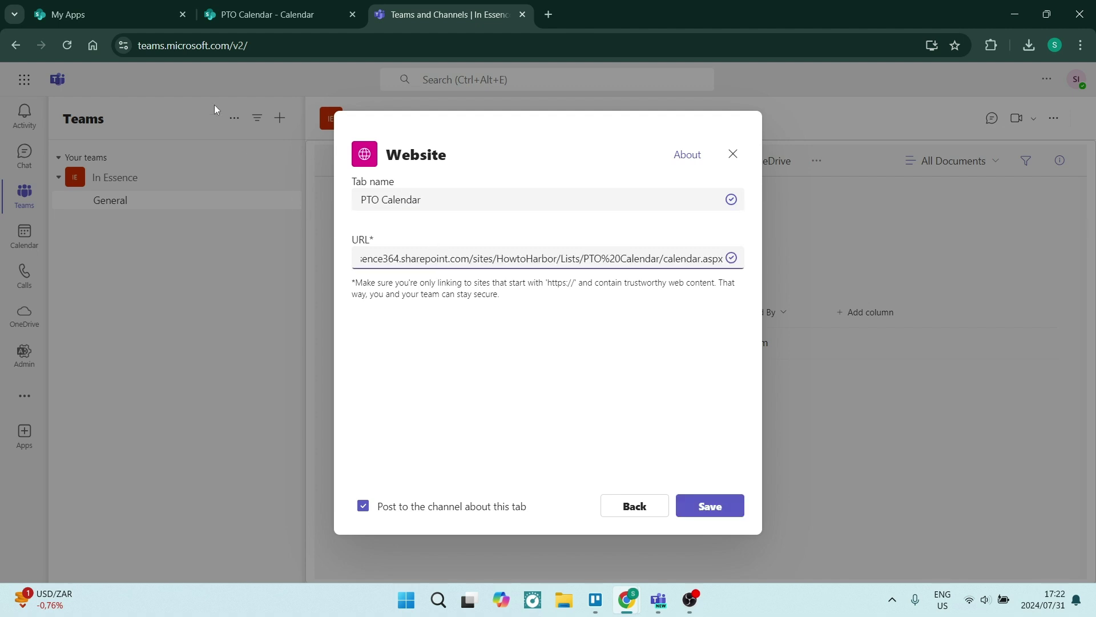
pyautogui.click(268, 14)
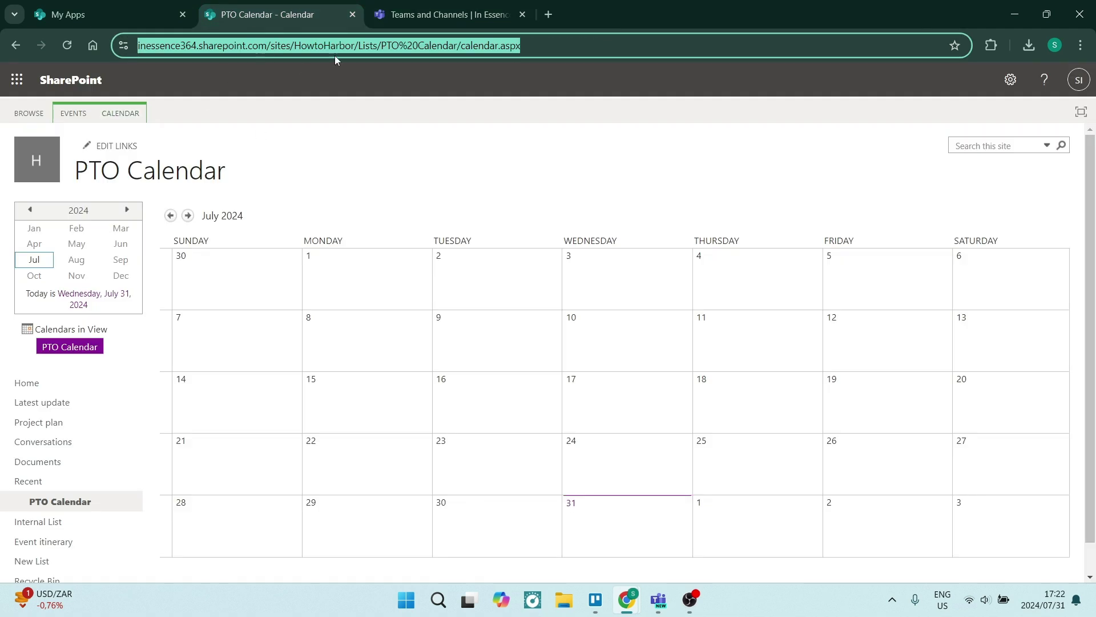
pyautogui.click(428, 17)
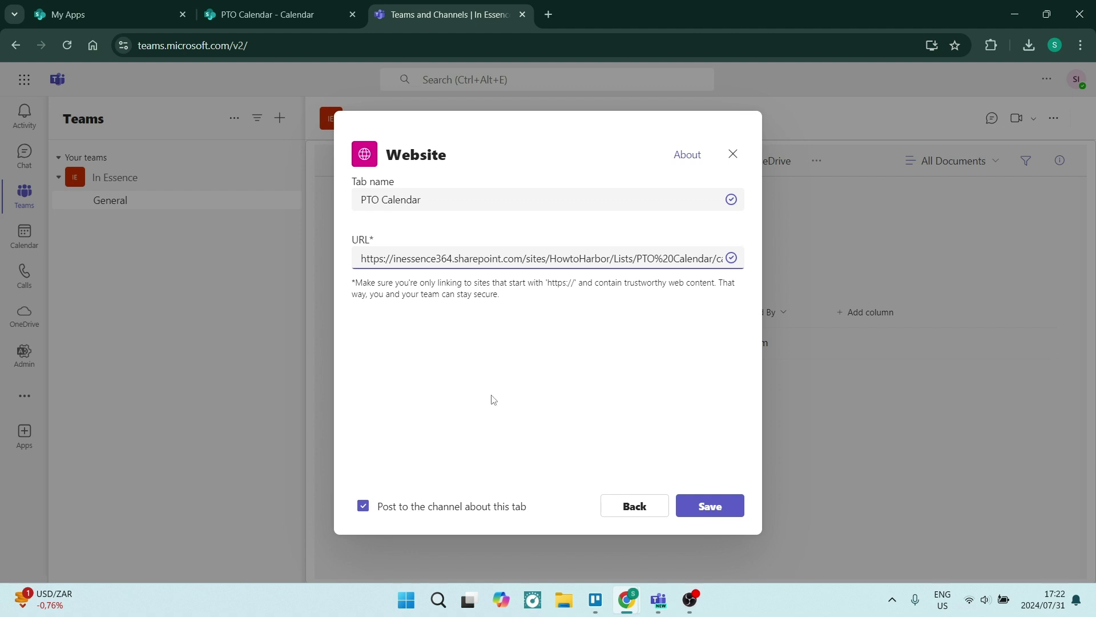
pyautogui.click(702, 507)
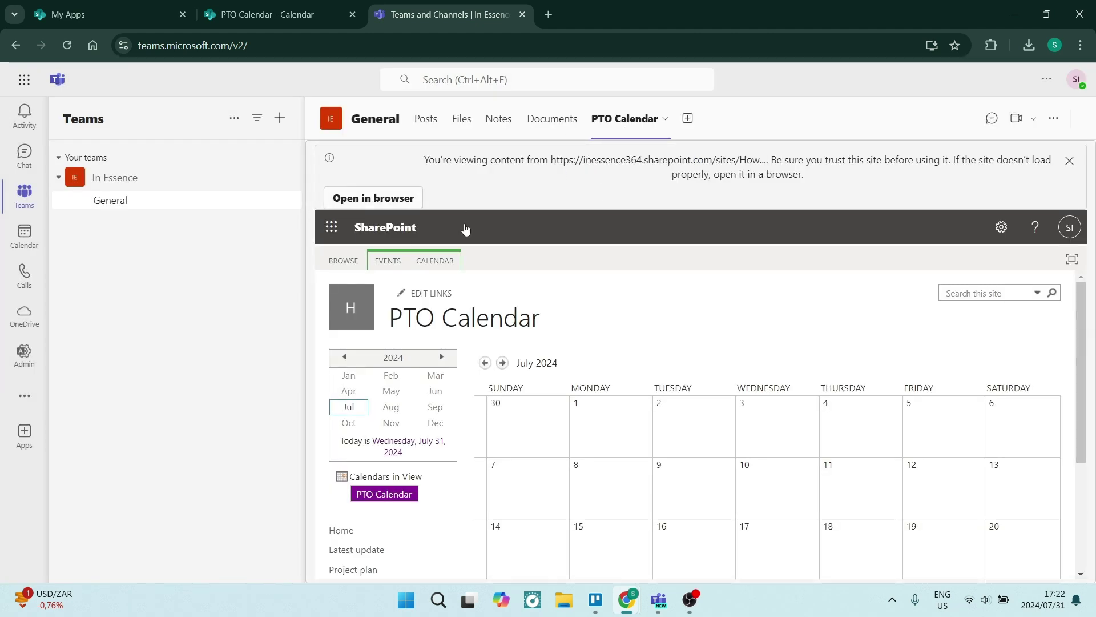
# Step: Look through the calendar embedded in the channel and open its day view for Tuesday, July 9, 2024
pyautogui.scroll(-2, 580, 379)
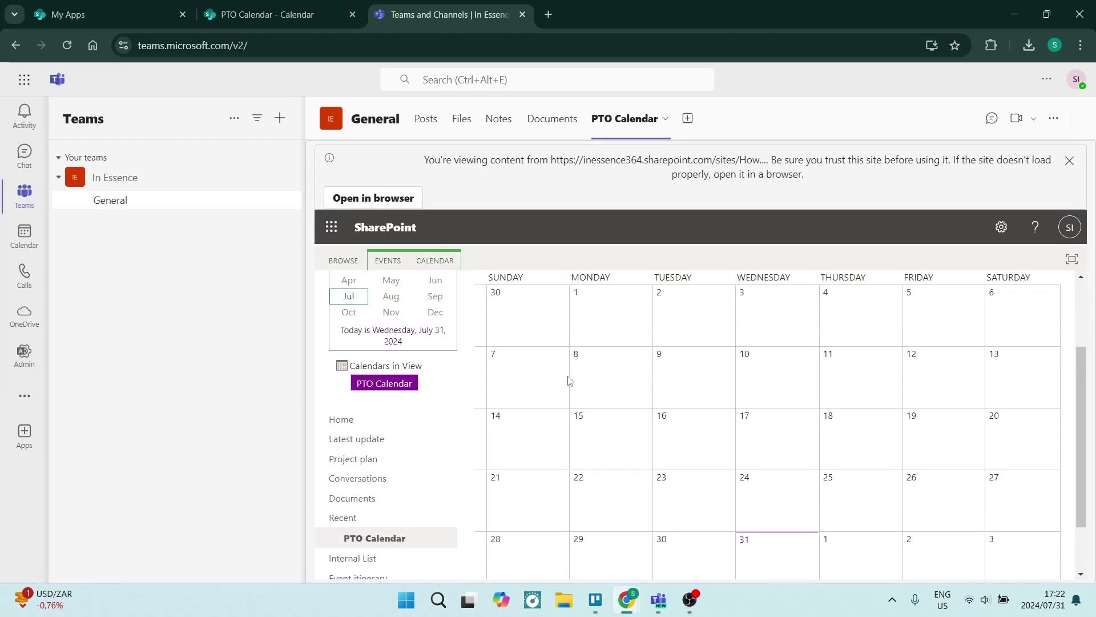
pyautogui.scroll(2, 571, 382)
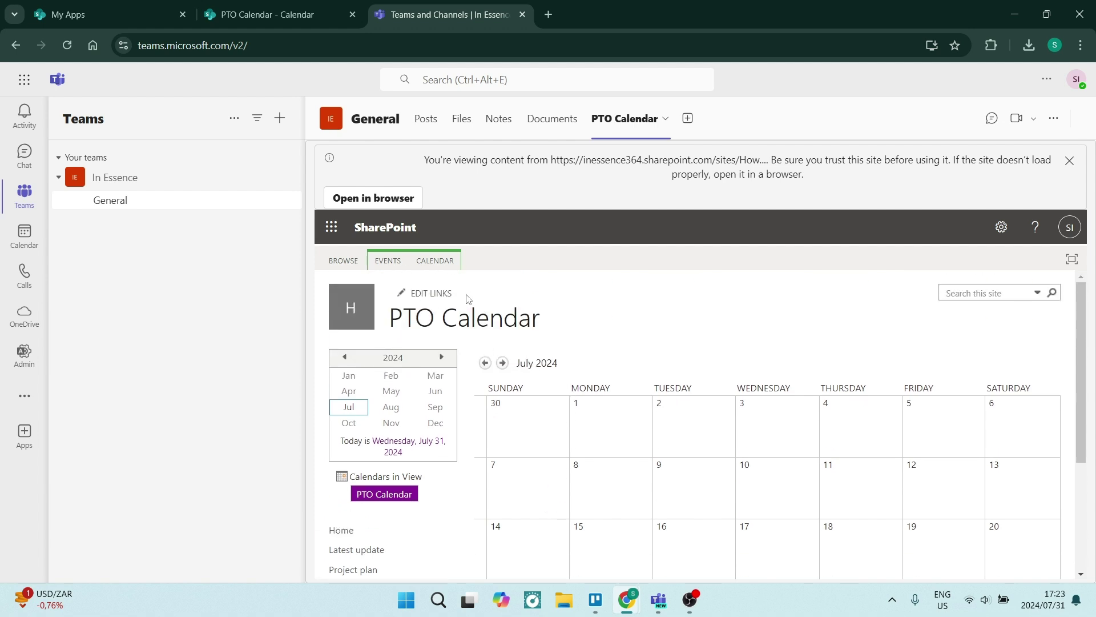
pyautogui.scroll(-1, 571, 416)
pyautogui.click(658, 394)
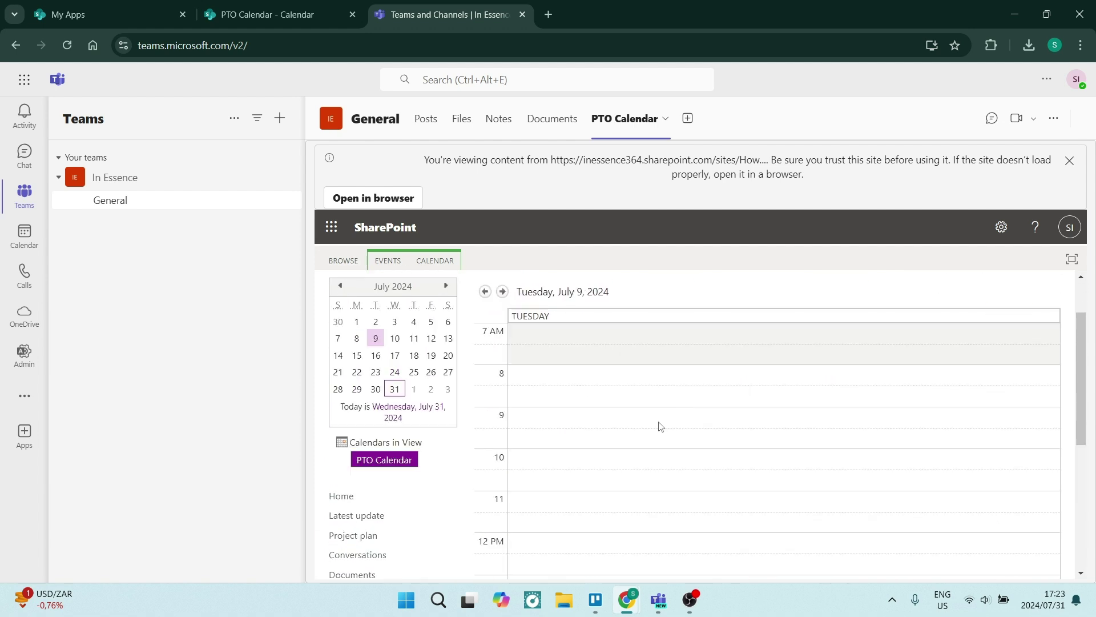
pyautogui.scroll(-2, 652, 419)
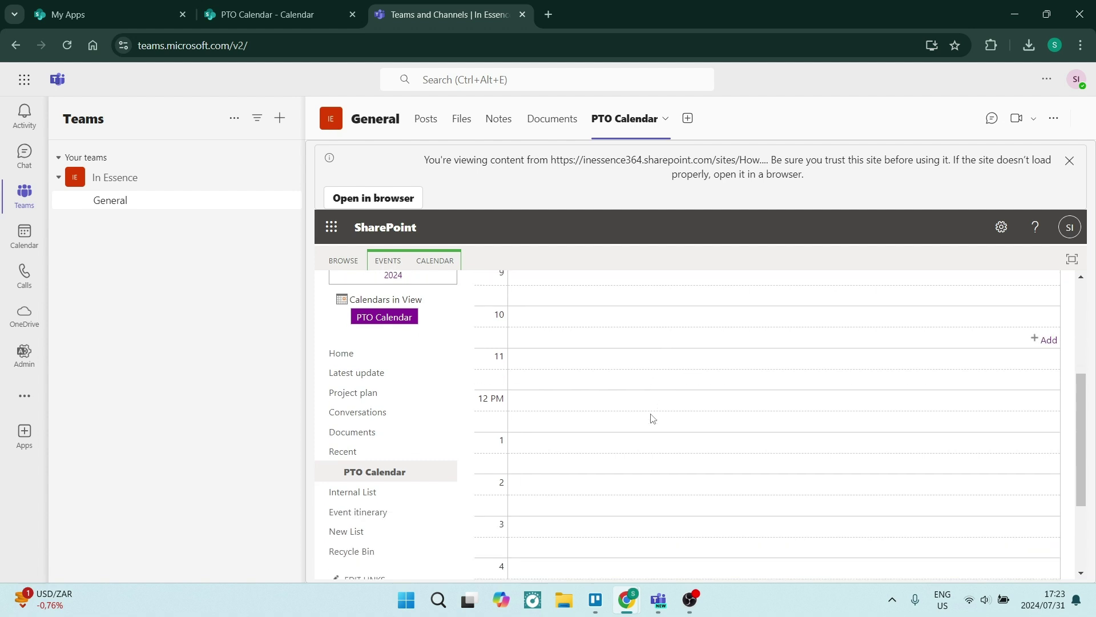
pyautogui.scroll(3, 652, 419)
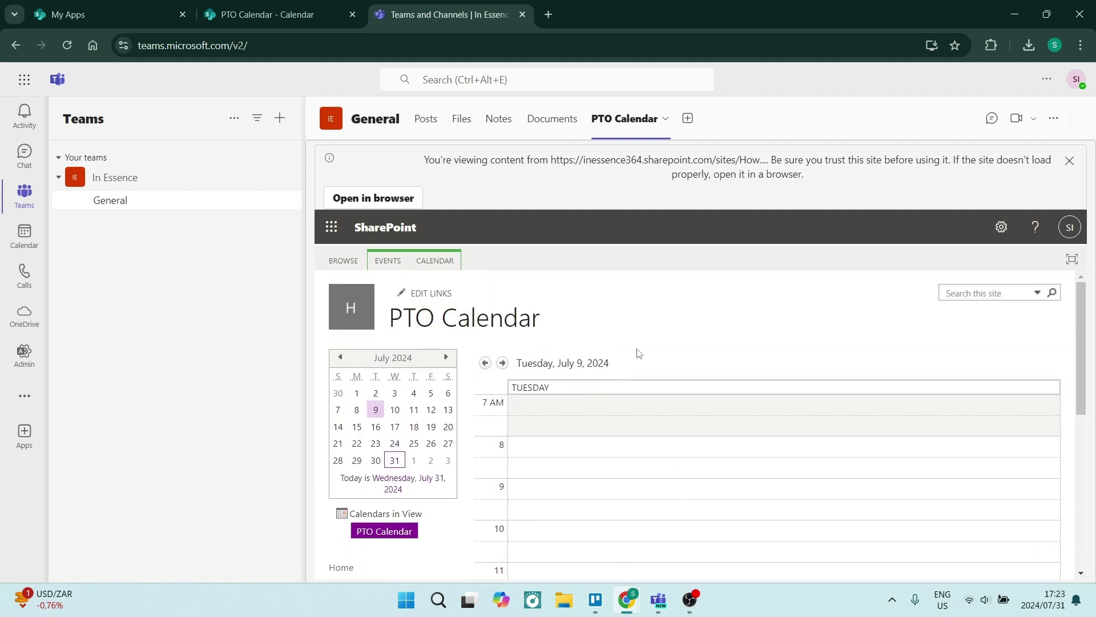